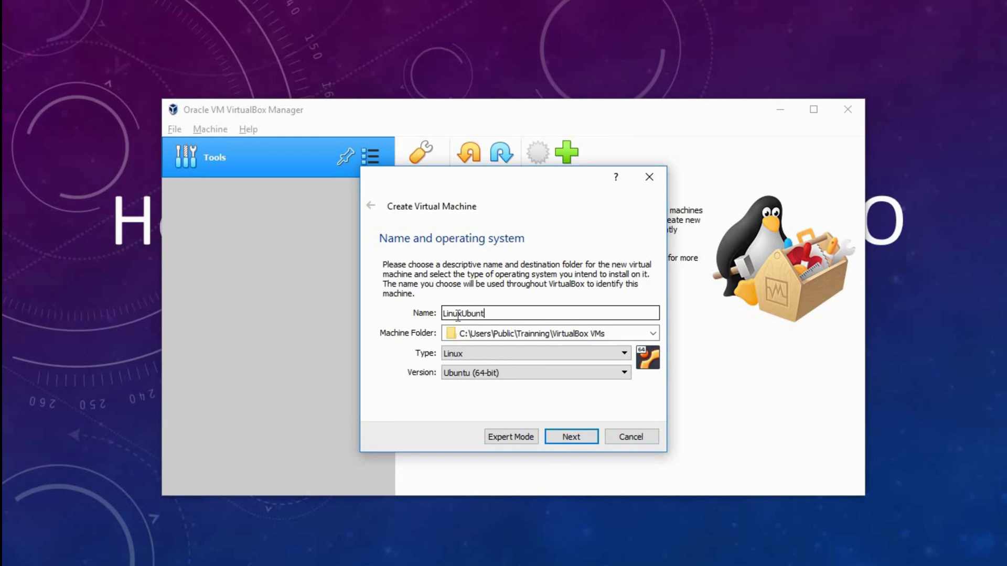
- Complete the VM name as 'LinuxUbuntuVM' and advance to the memory size page
text(VM)
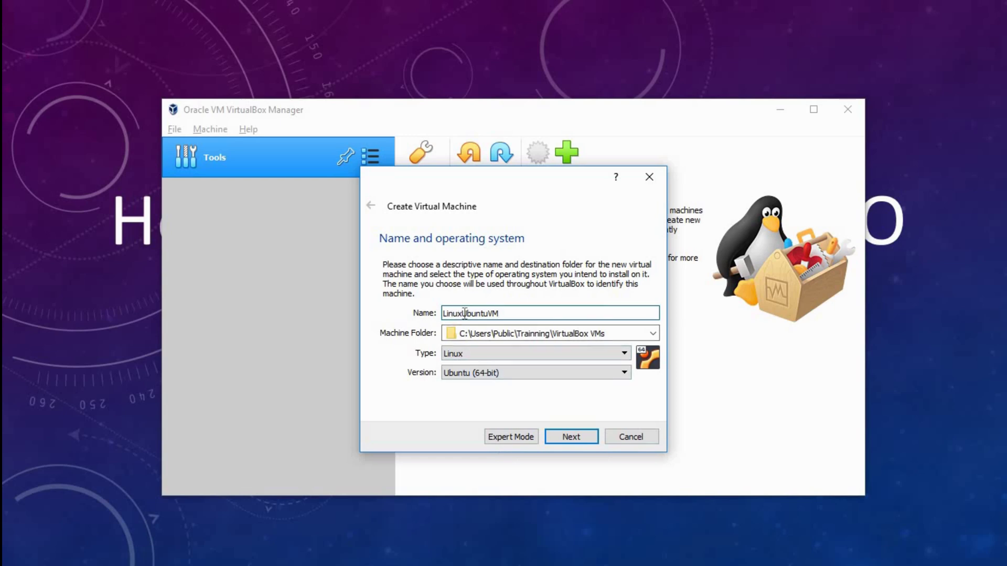
drag(462, 313, 423, 320)
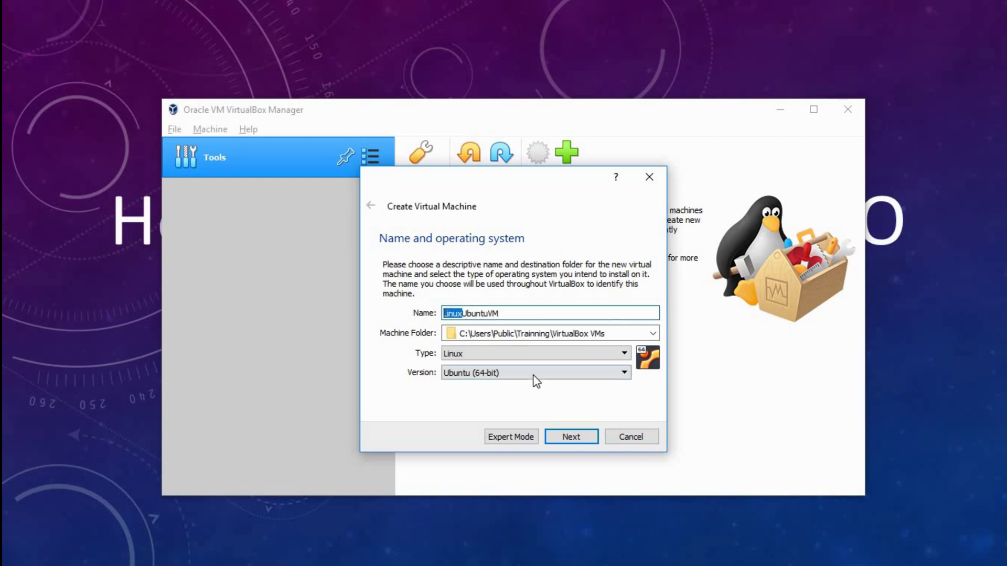
click(574, 440)
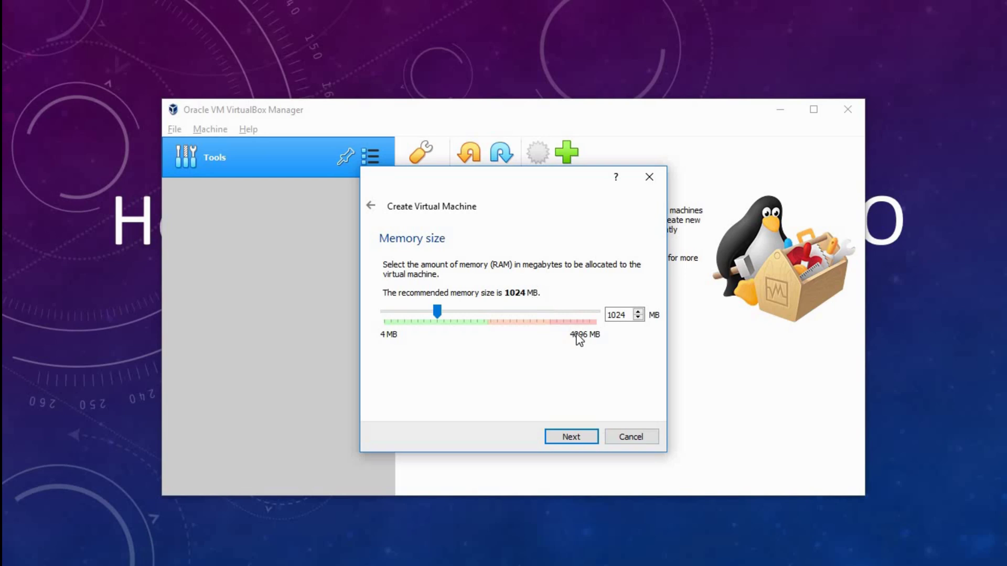
- Keep 1024 MB of memory and choose to create a new virtual hard disk
click(570, 437)
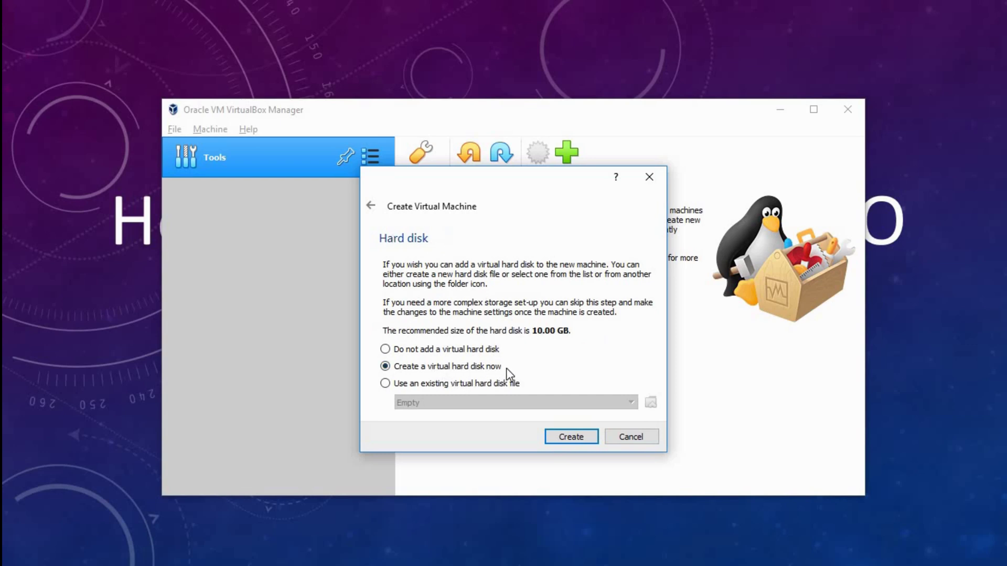
click(571, 439)
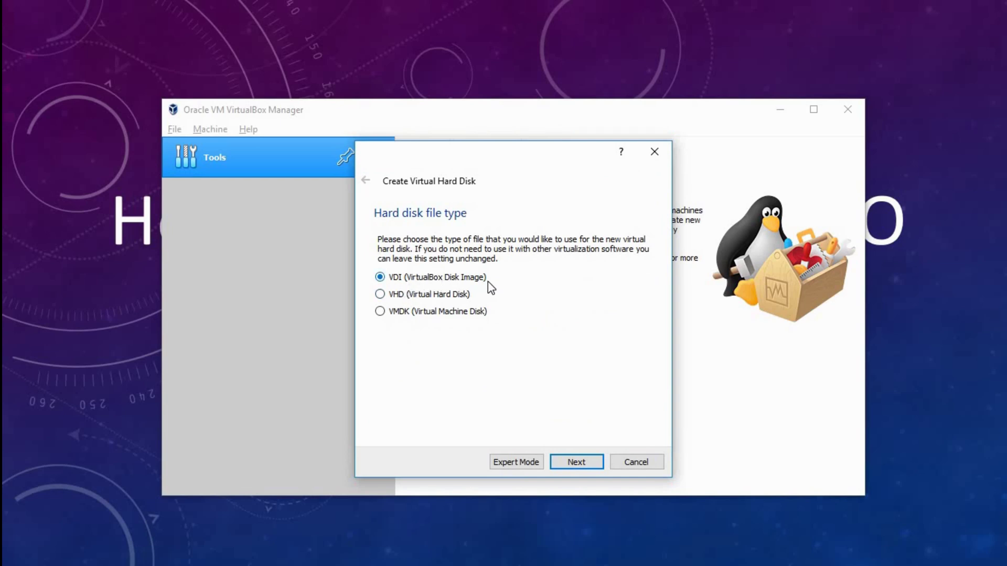
- Keep the VDI file type and dynamically allocated storage for the new disk
click(583, 462)
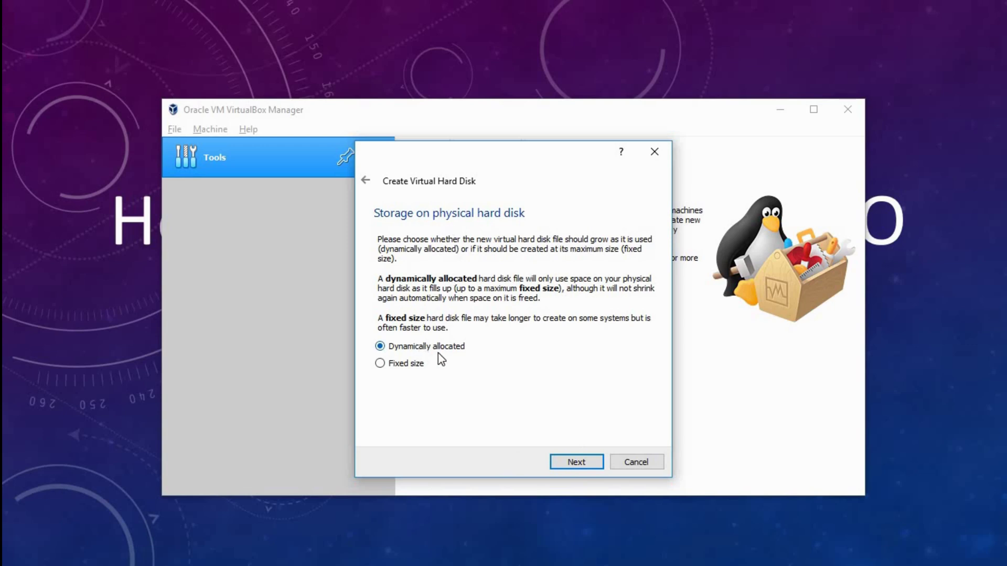
click(577, 465)
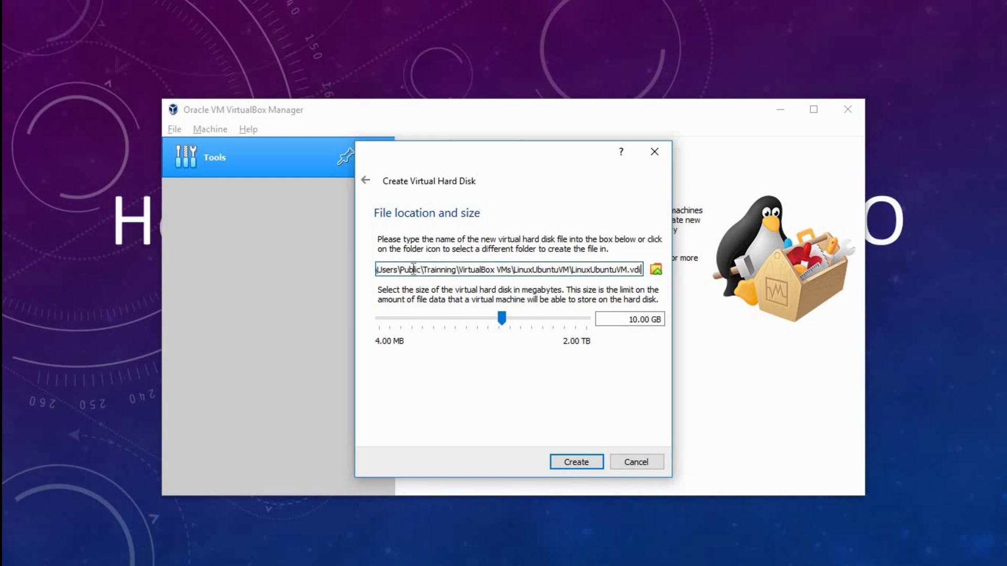
- Create LinuxUbuntuVM with its 10.00 GB LinuxUbuntuVM.vdi disk, then switch to the browser
drag(437, 269, 629, 269)
double_click(635, 269)
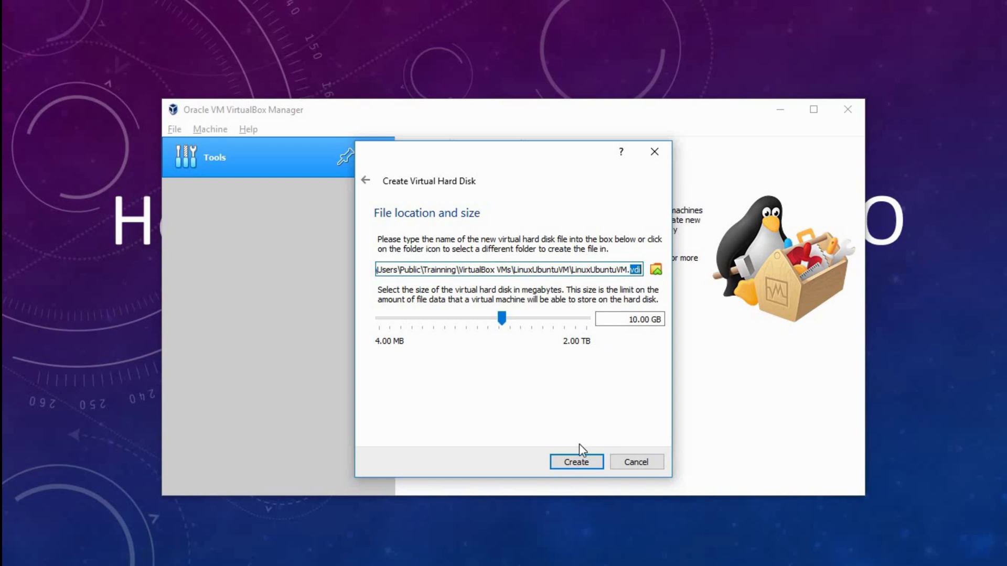
click(578, 462)
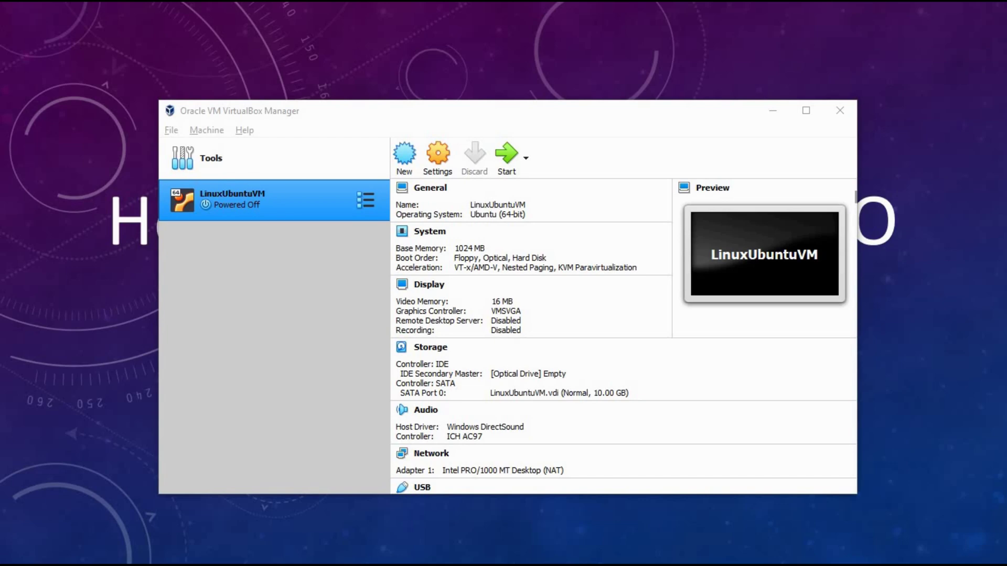
key(alt+Tab)
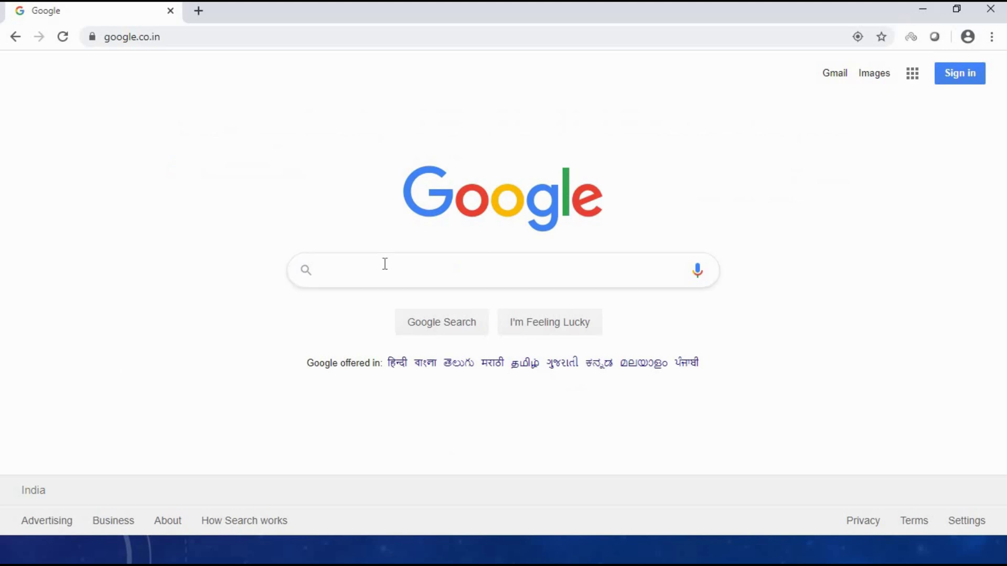
- Search Google for 'ubuntu download' using the autocomplete suggestion
click(385, 264)
text(Ubun)
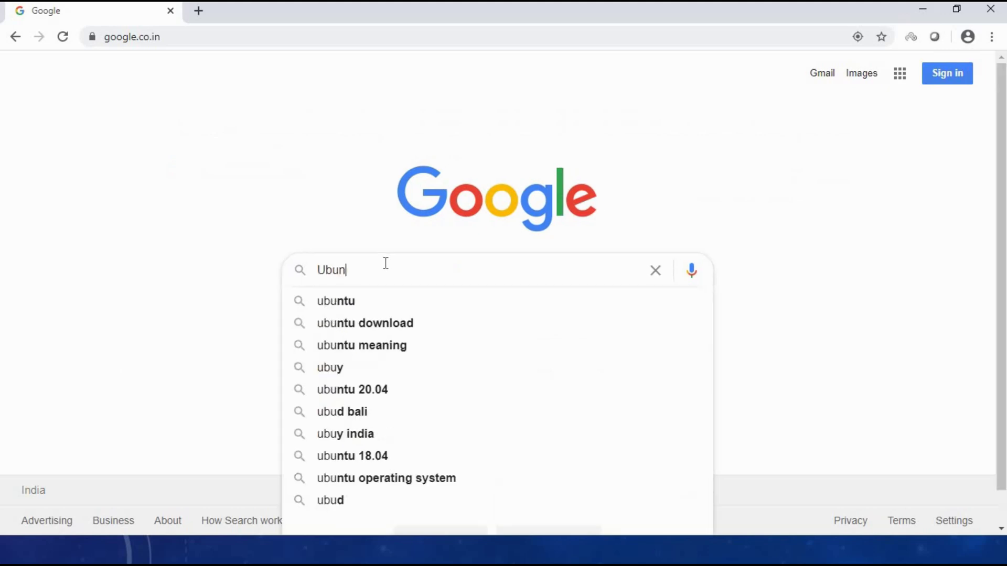
key(Down)
key(Down)
key(Return)
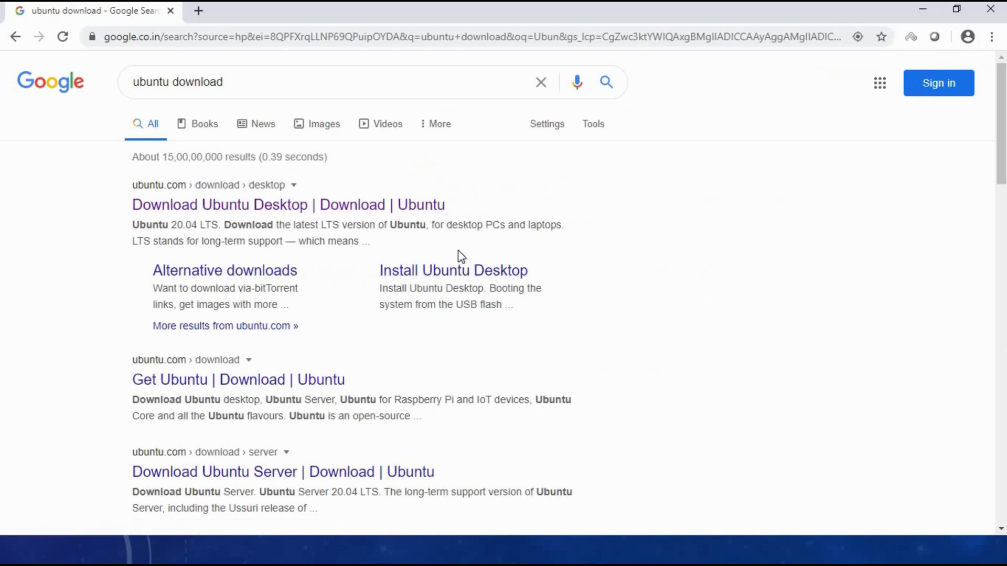
- Open the Download Ubuntu Desktop page on ubuntu.com from the first result
drag(463, 224, 253, 230)
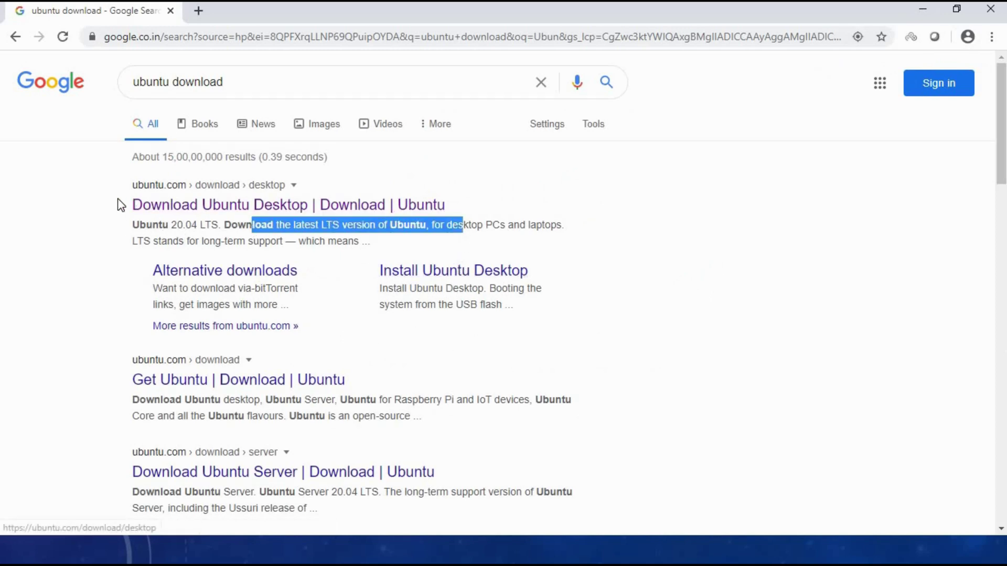
drag(119, 202, 379, 188)
click(378, 187)
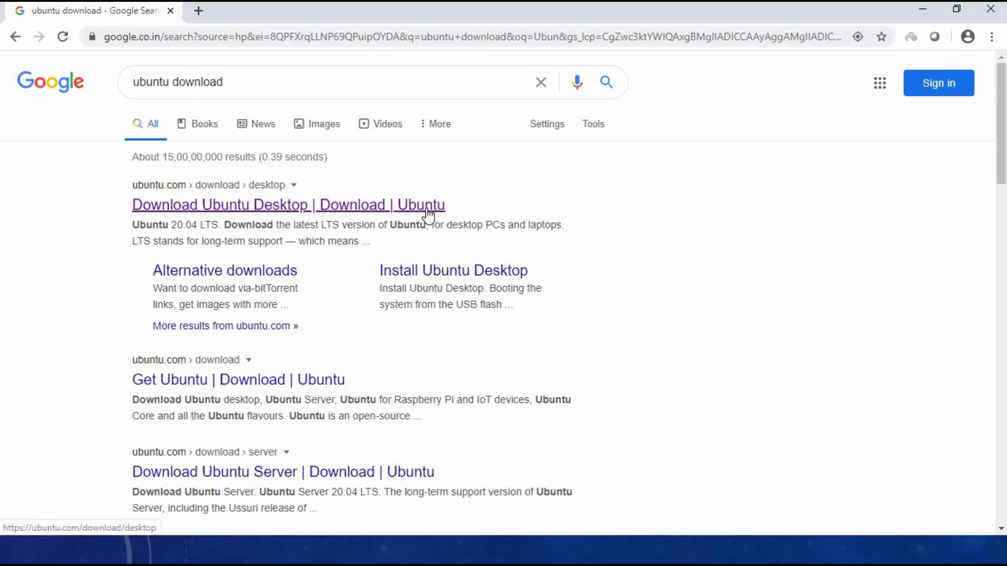
click(425, 212)
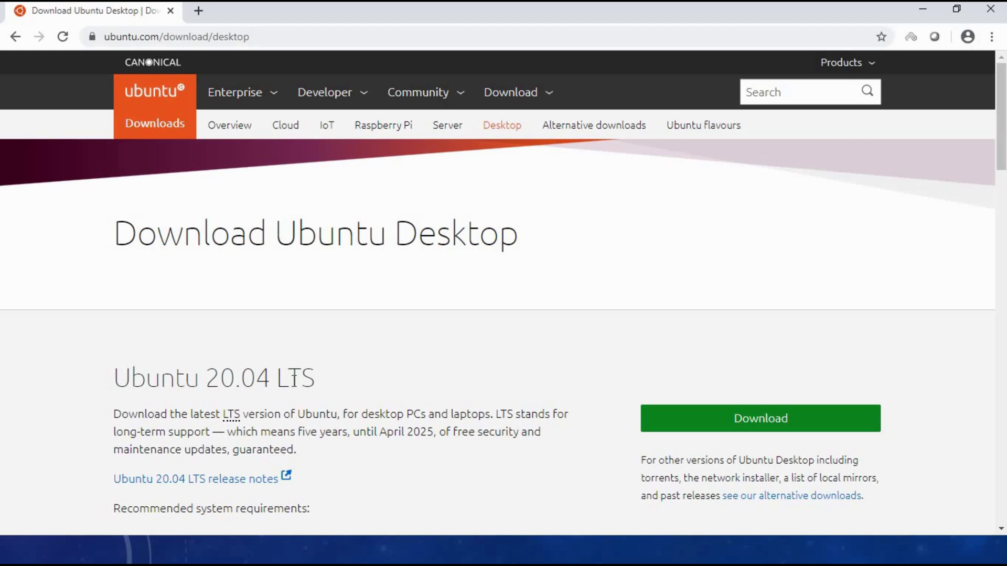
- Request the Ubuntu 20.04 desktop download, cancel the Save As dialog, and minimise the browser
click(761, 423)
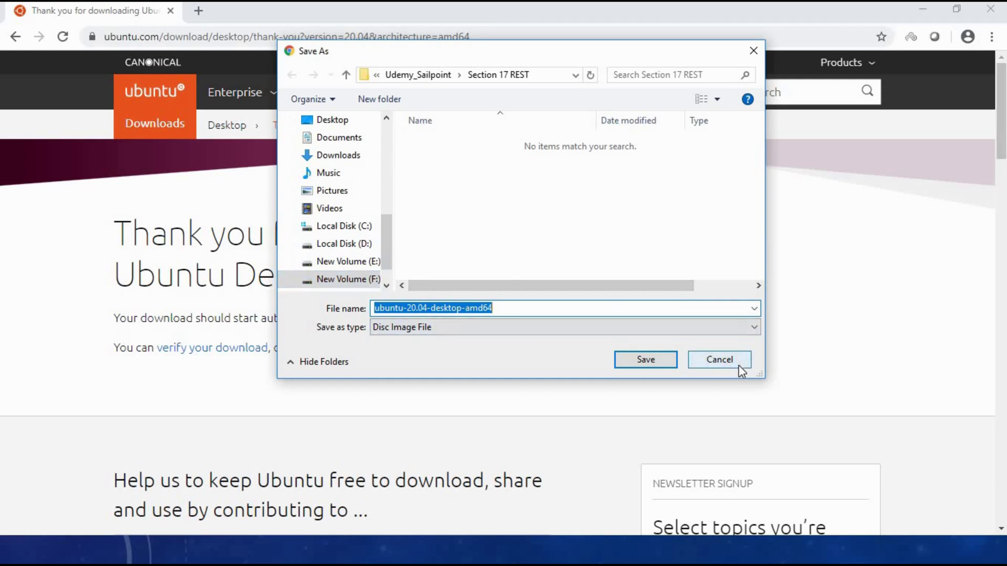
click(719, 360)
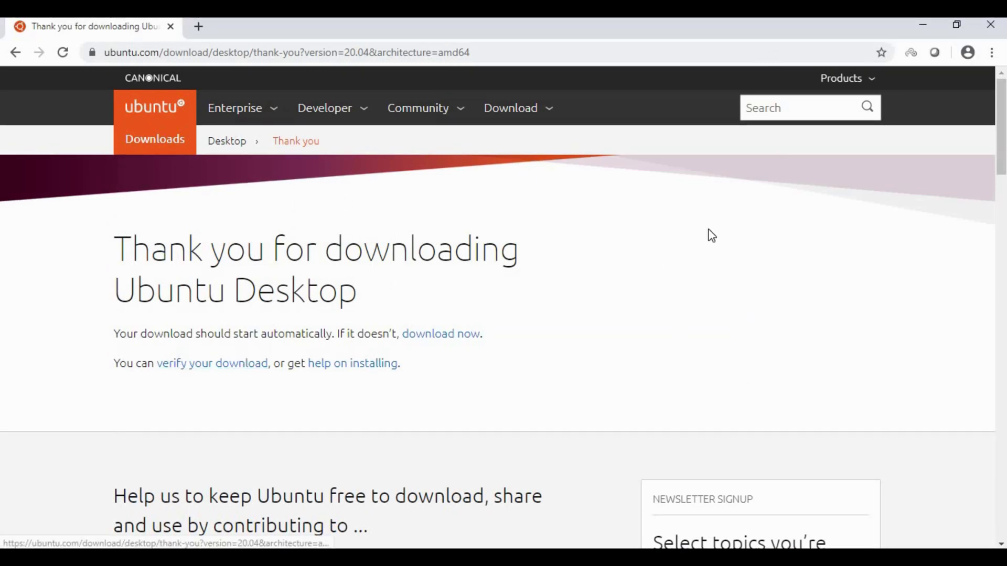
click(923, 25)
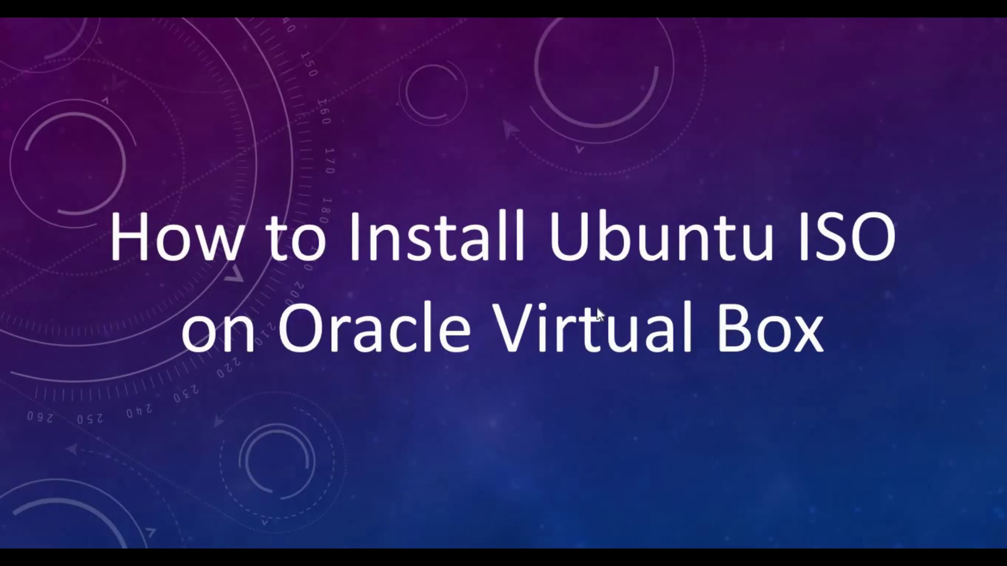
- Add ubuntu-18.04.3-desktop-amd64.iso in the Optical Disk Selector and choose it as start-up disk
key(alt+Tab)
key(alt+Tab)
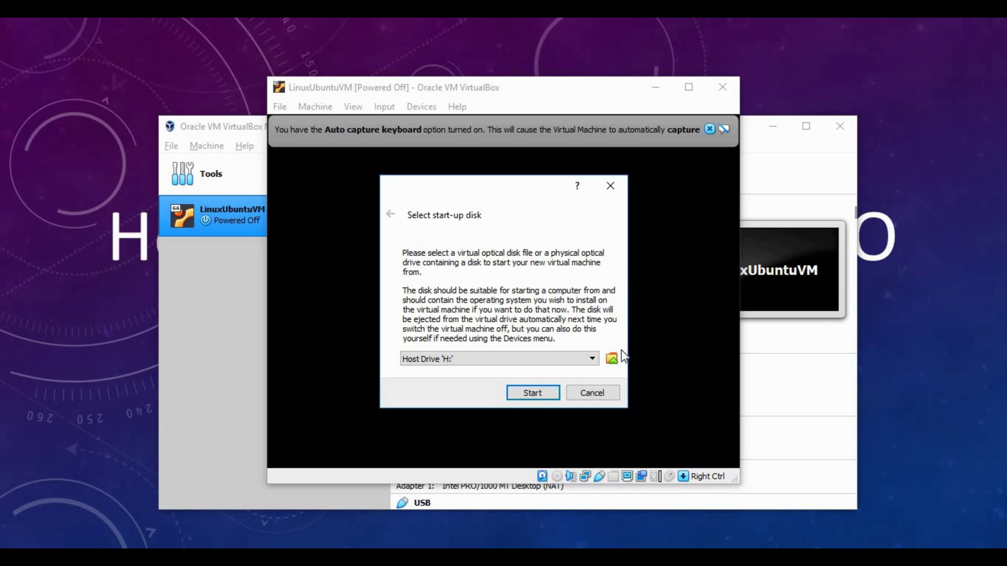
click(612, 359)
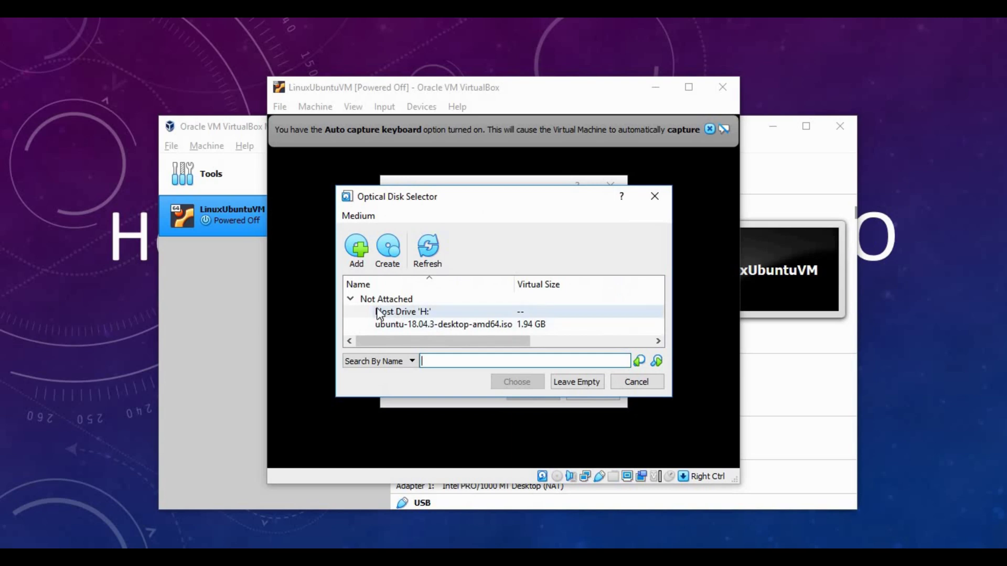
click(358, 266)
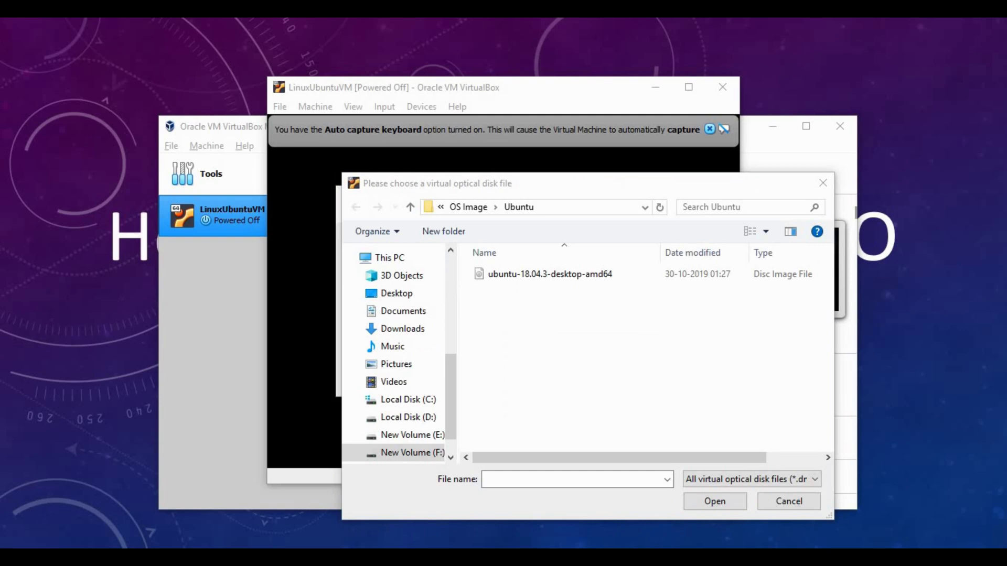
click(578, 271)
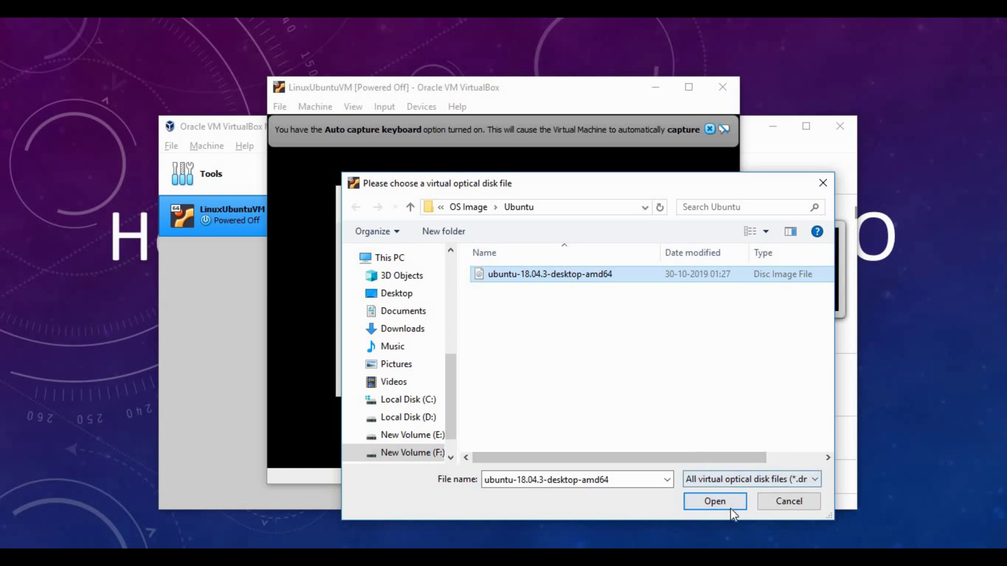
click(715, 499)
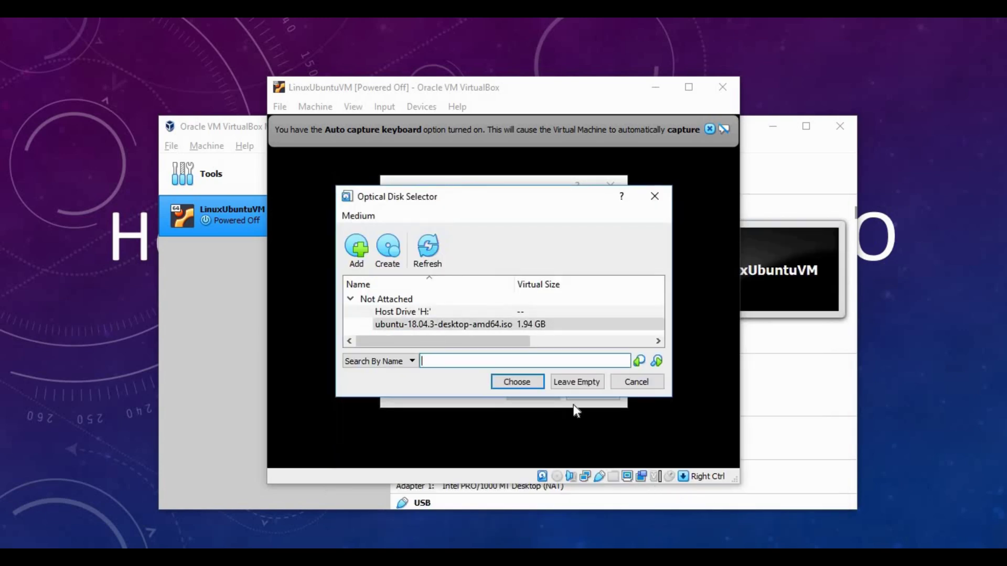
double_click(470, 325)
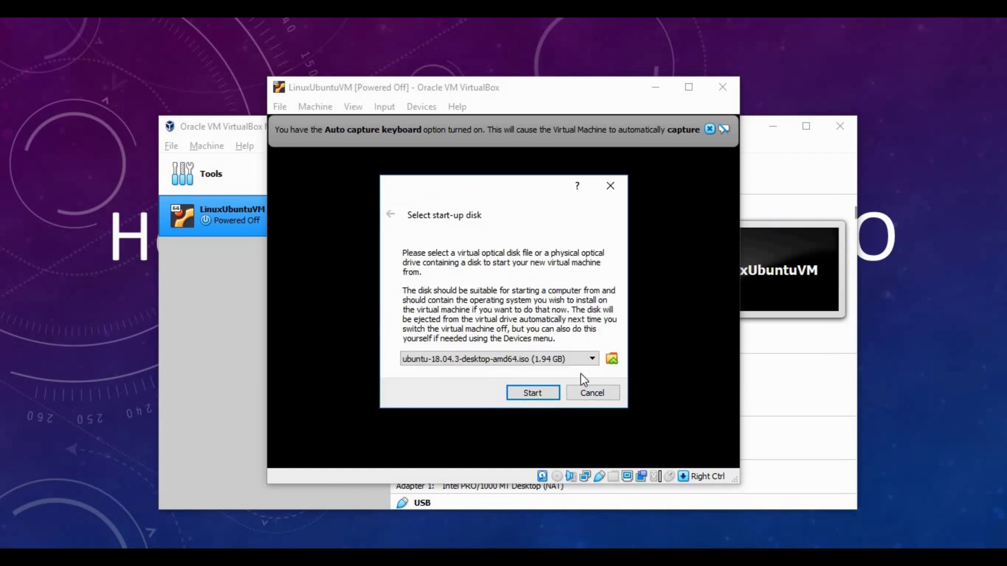
- Start LinuxUbuntuVM, dismiss the keyboard auto-capture notice, and minimize the Manager window
click(551, 398)
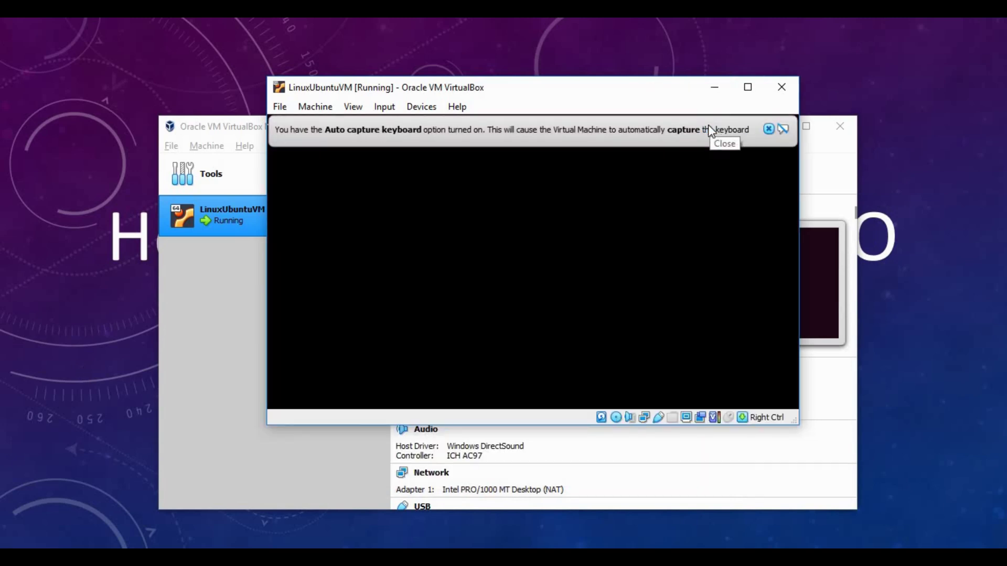
click(769, 129)
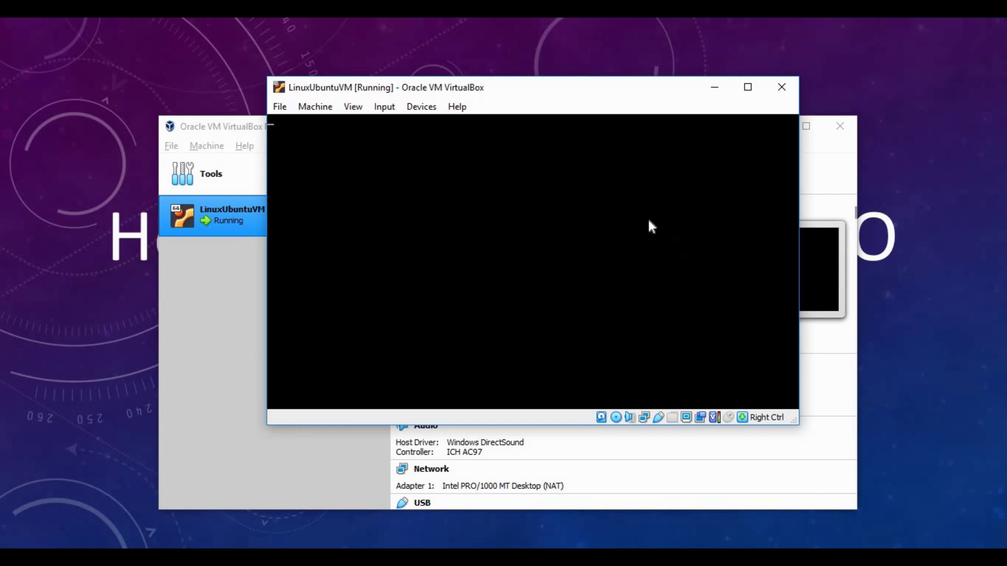
click(818, 170)
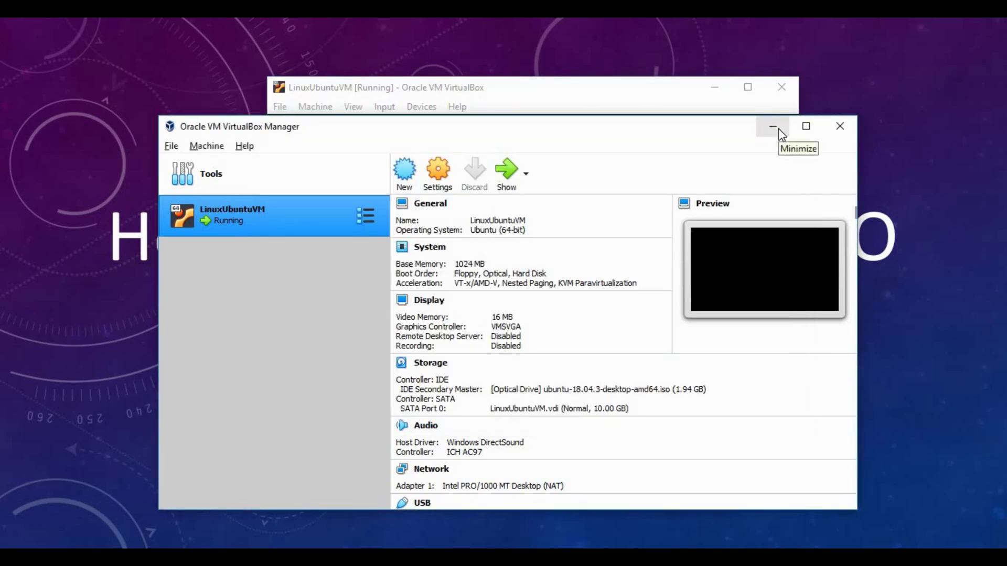
click(773, 127)
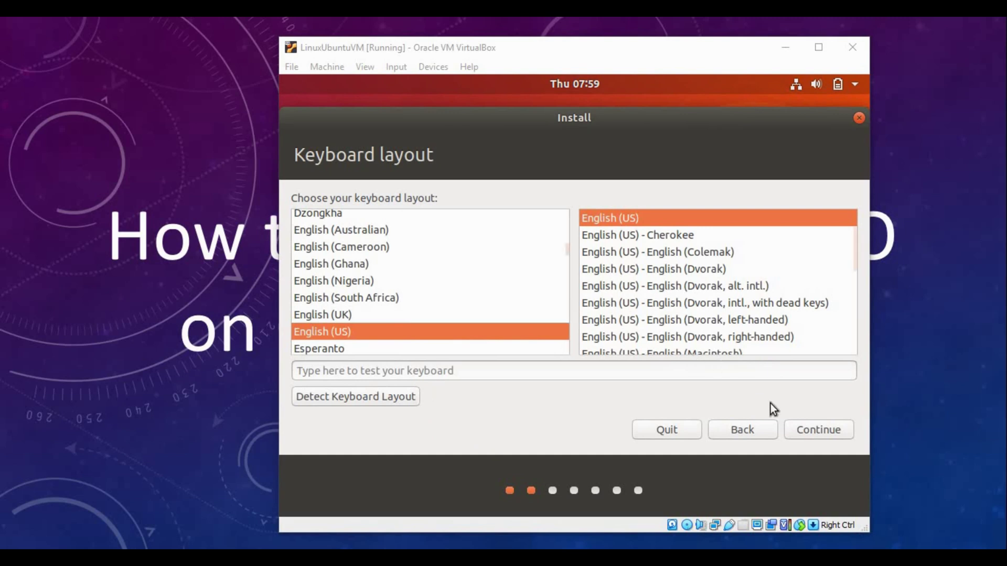
- Continue past the Keyboard layout page with English (US) selected
click(825, 433)
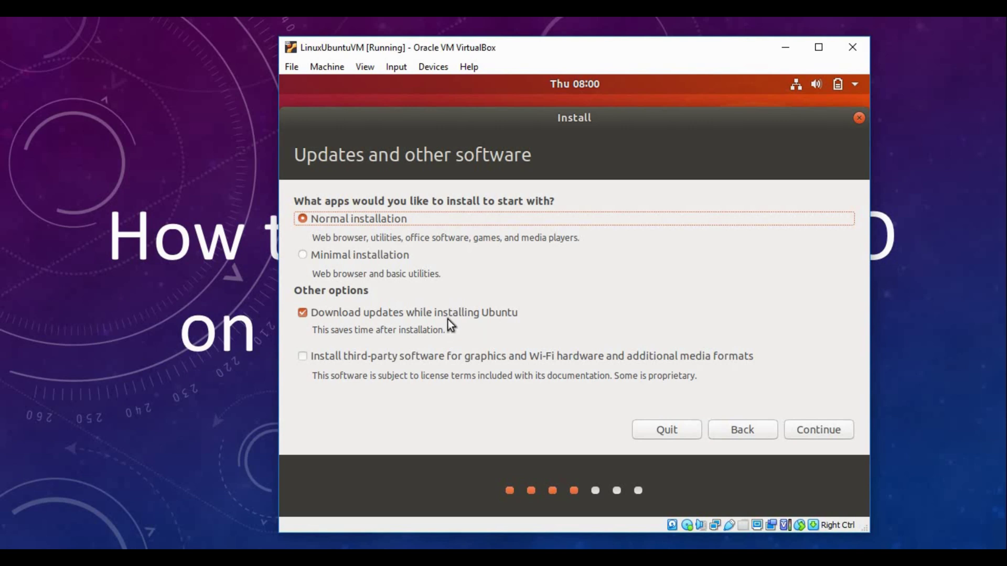
- Uncheck 'Download updates while installing Ubuntu', keep Normal installation, and continue
click(368, 320)
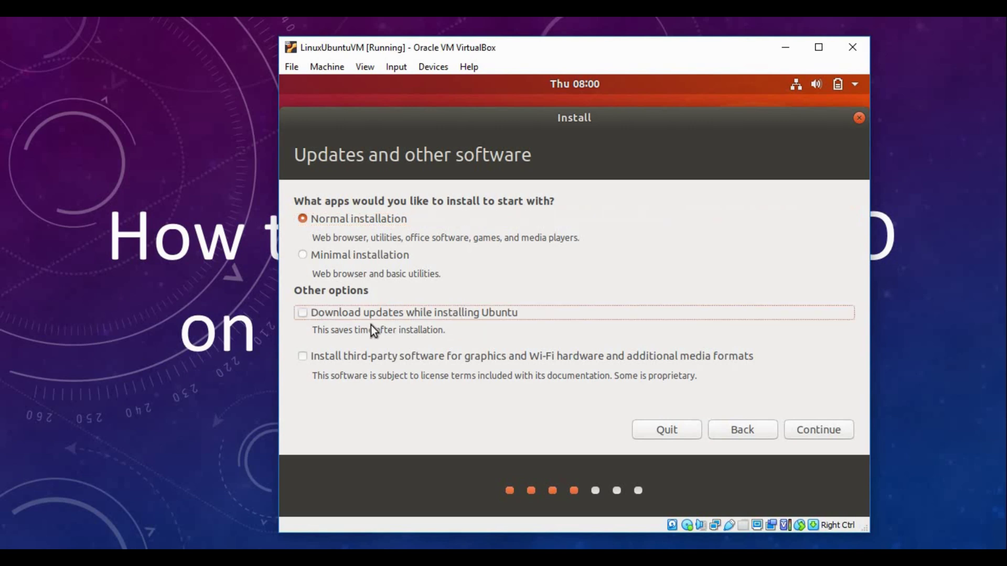
click(824, 433)
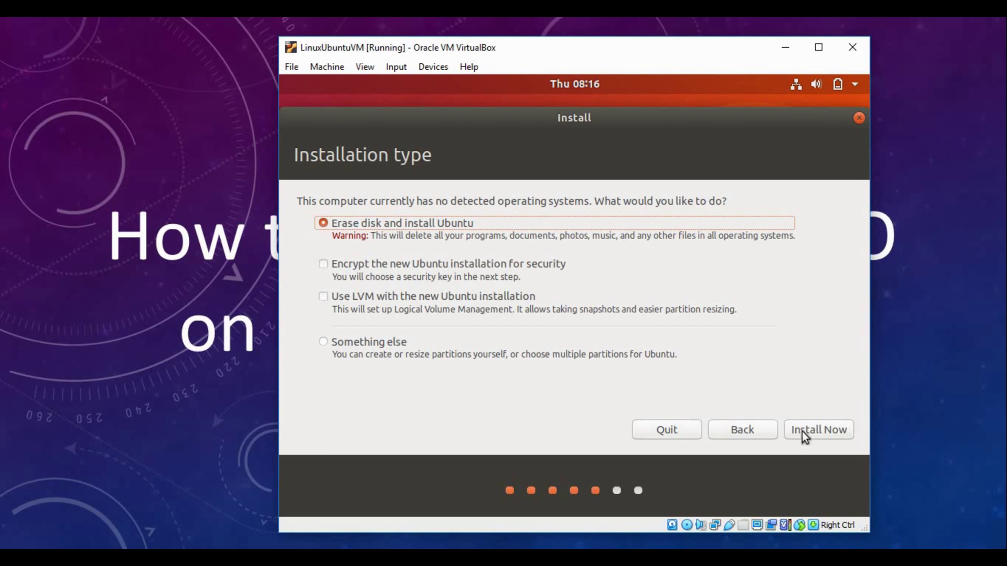
- Install Ubuntu with the disk erased and confirm writing the partition changes to disk
click(805, 433)
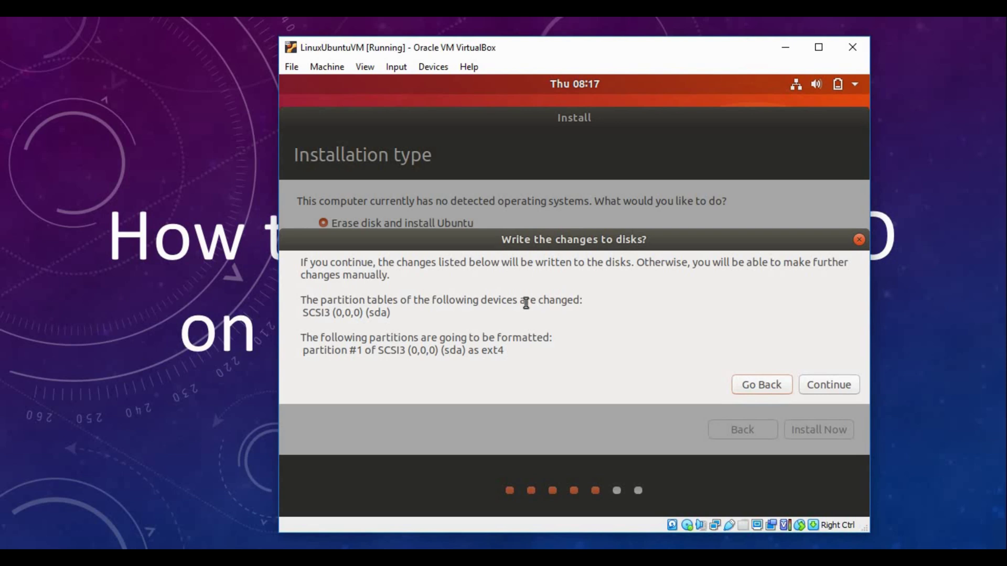
click(837, 386)
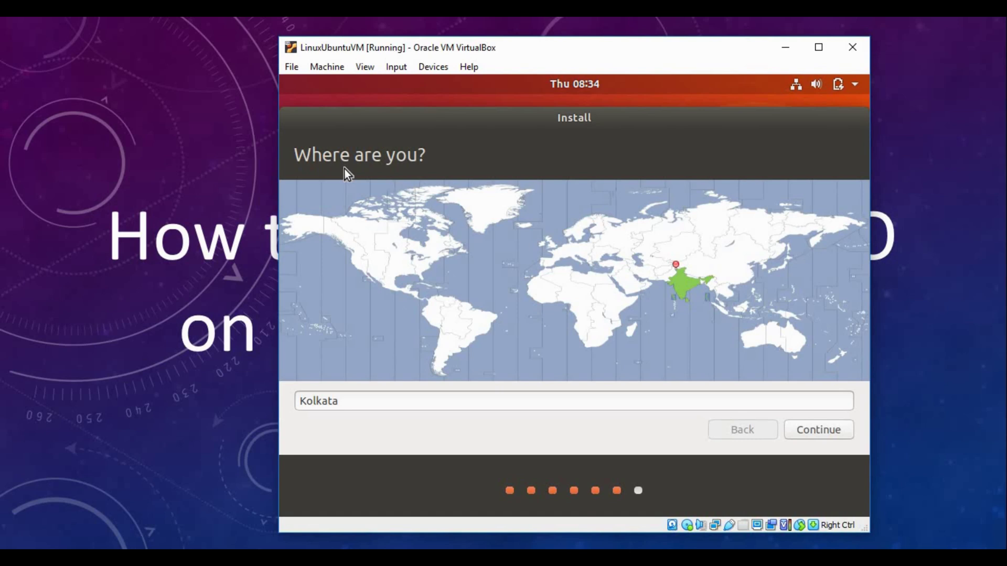
- Keep Kolkata as the time zone and continue to the account step
click(818, 428)
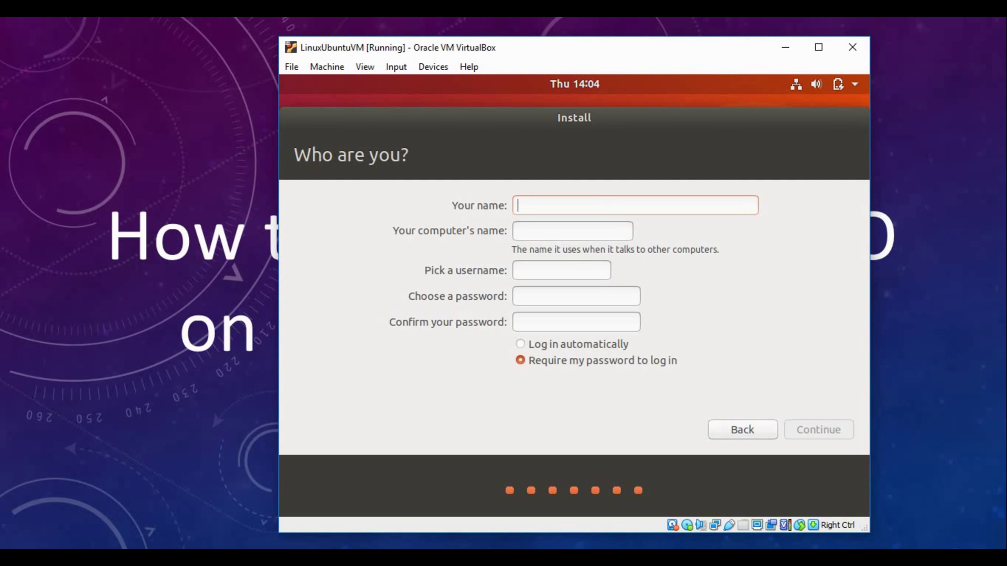
- Enter the display name and change the computer name to linuxUbuntu
text(Linux Tu)
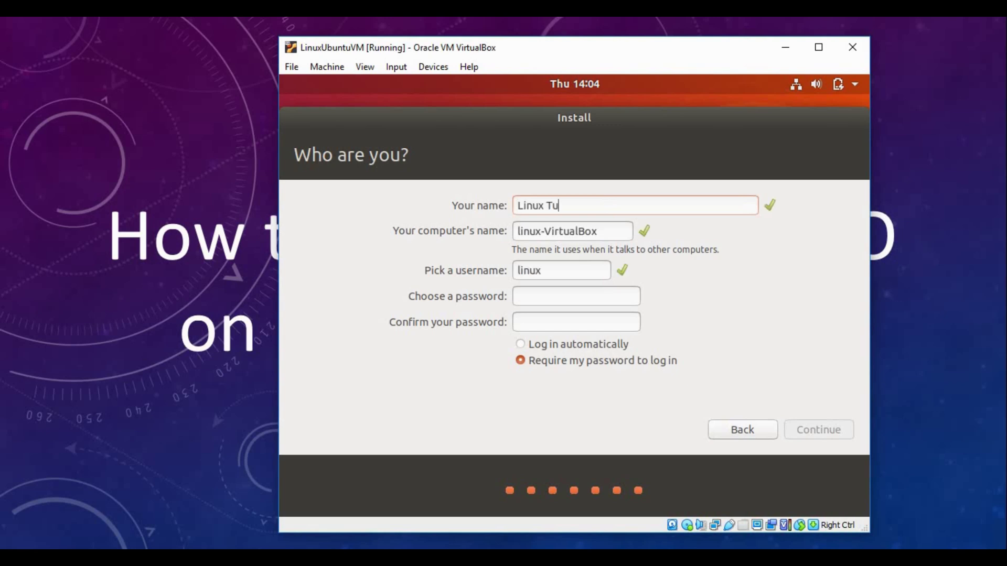
text(torial)
double_click(546, 231)
double_click(612, 237)
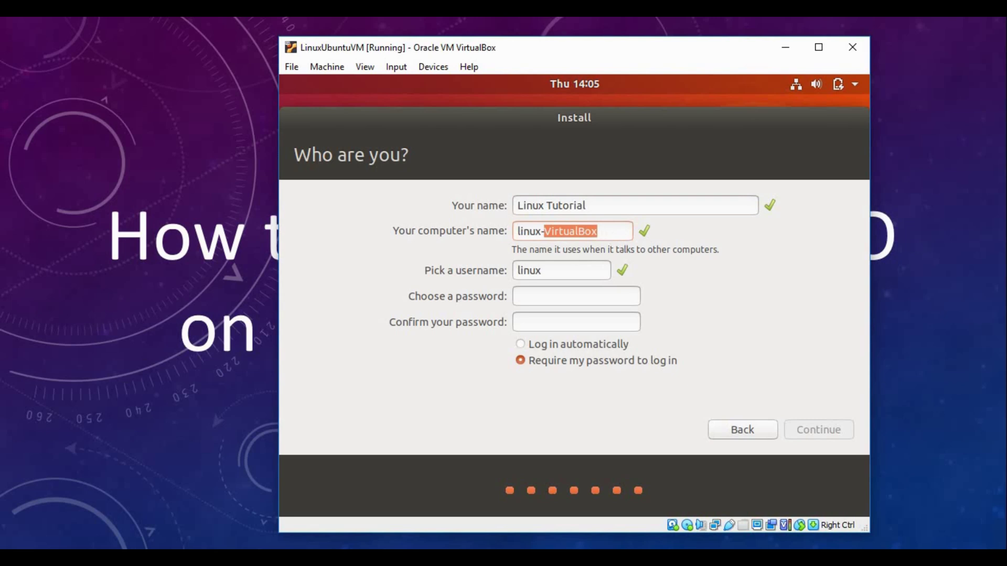
key(BackSpace)
key(BackSpace)
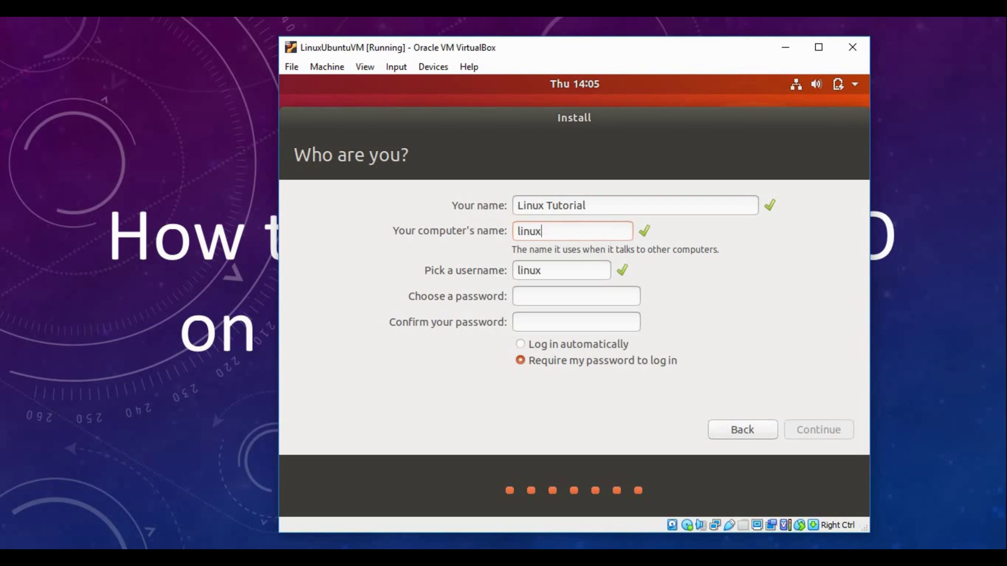
text(Ubuntu)
- Fill in the username, then enter and confirm the account password
key(Tab)
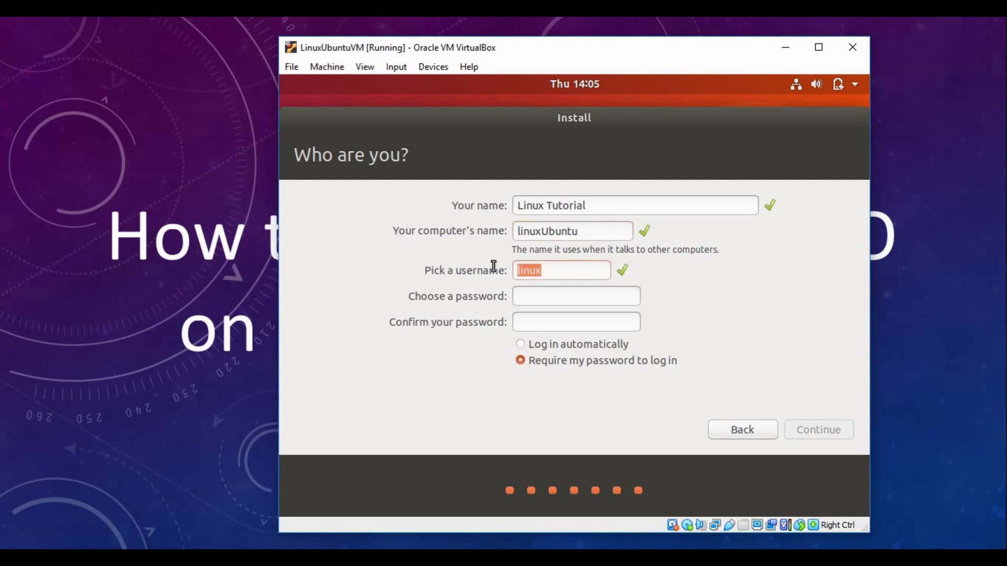
text(ltutorial)
click(560, 296)
text(1234)
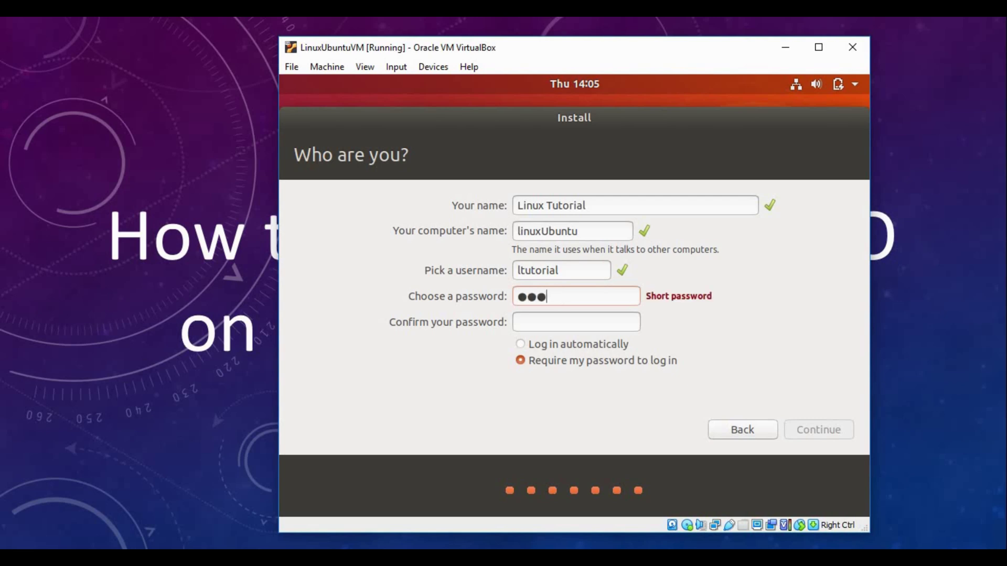
key(Tab)
text(1234)
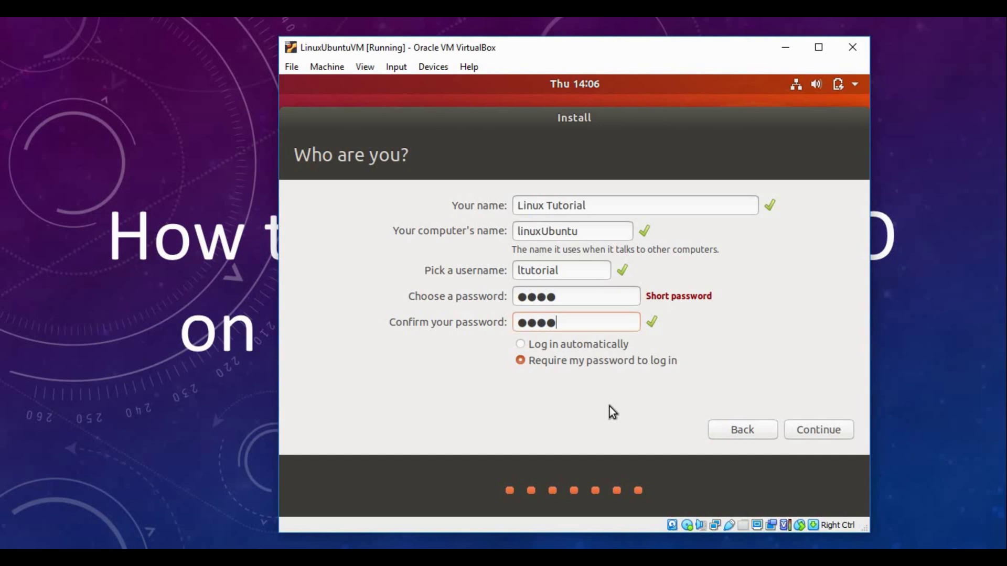
- Submit the account details and let the installation run to Installation Complete
click(819, 432)
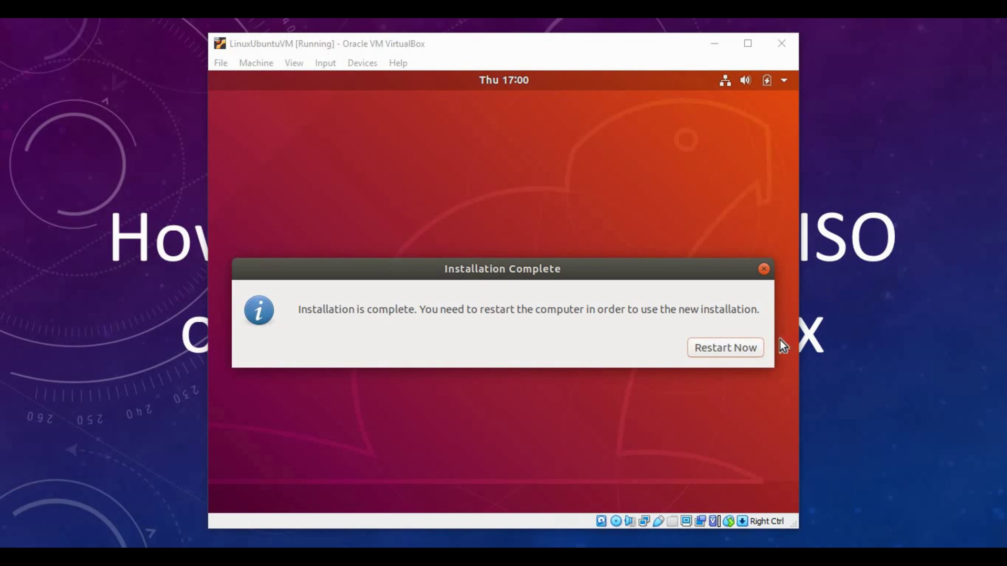
- Restart the VM and confirm the installation-medium removal prompt so it reboots
click(745, 351)
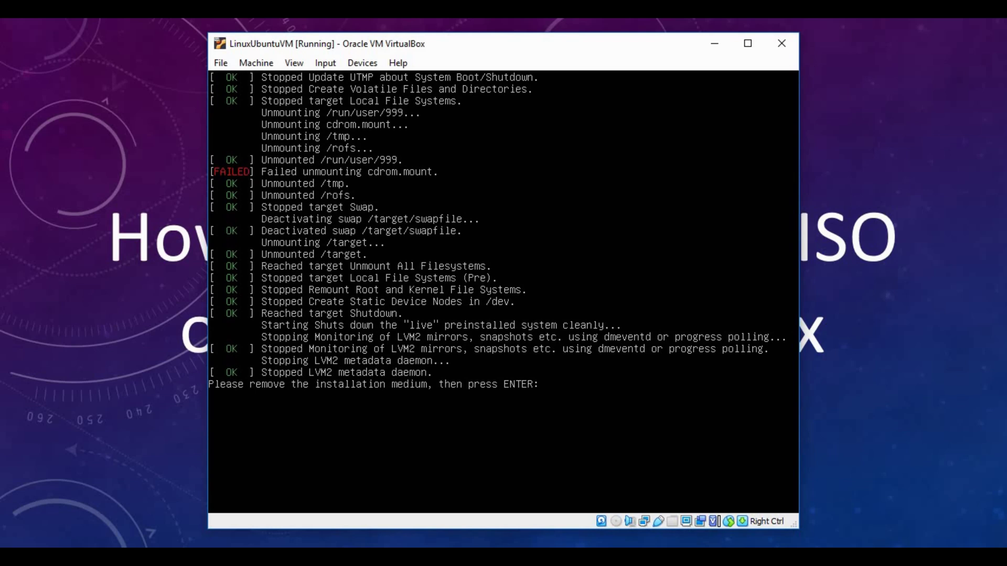
key(Return)
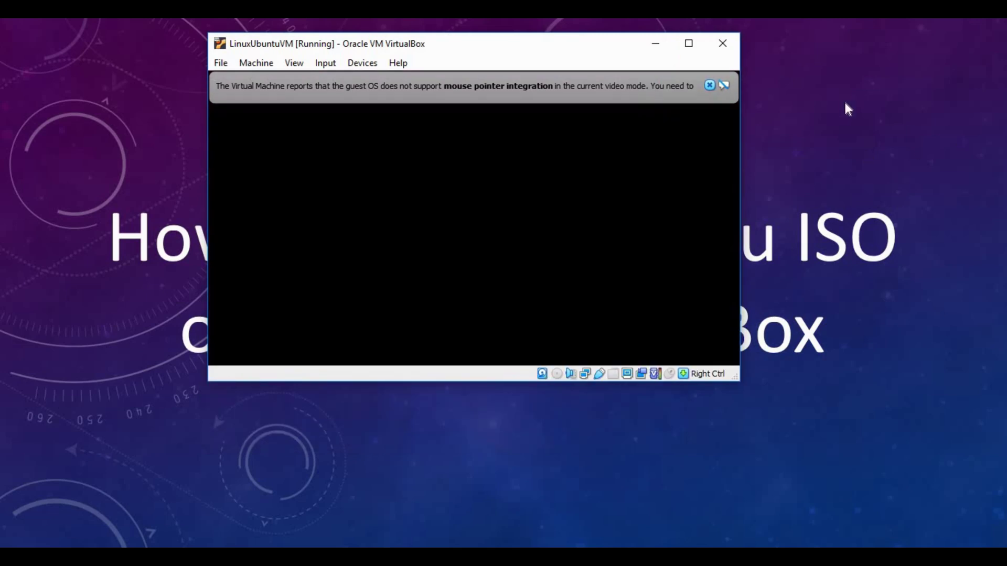
- Dismiss the mouse pointer integration notice and wait for the Ubuntu login screen
click(713, 84)
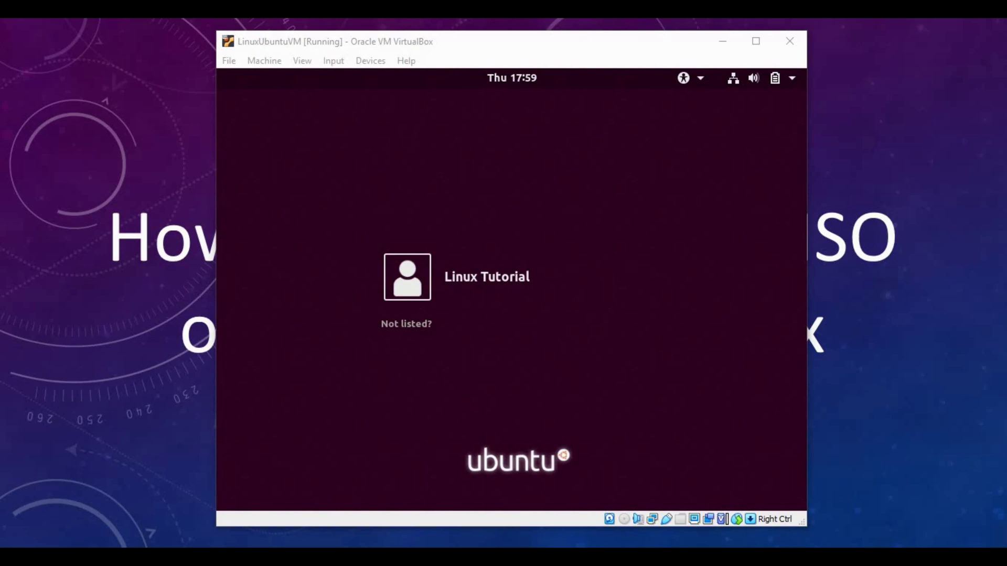
- Sign in to Ubuntu as the newly created user with its password
click(402, 325)
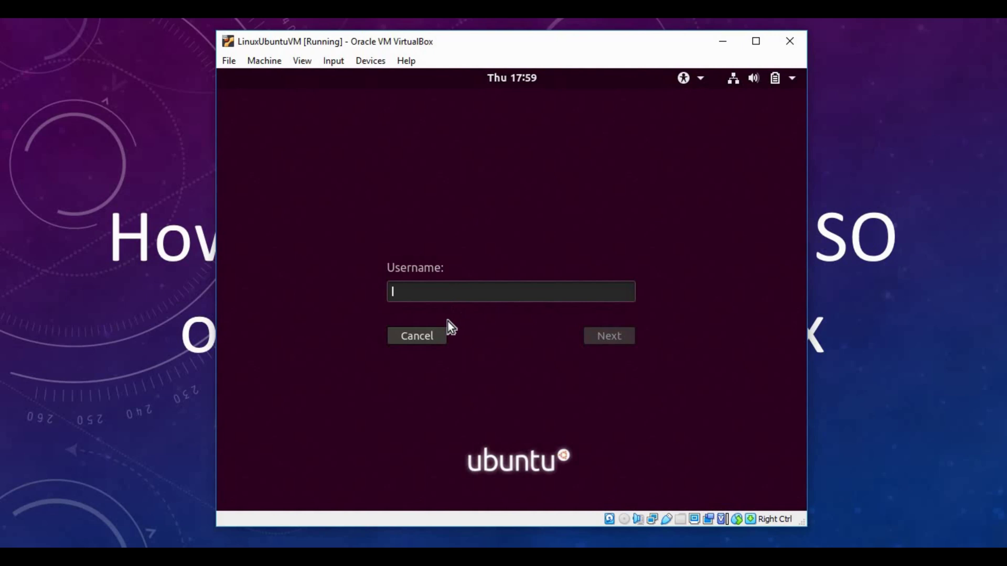
click(420, 340)
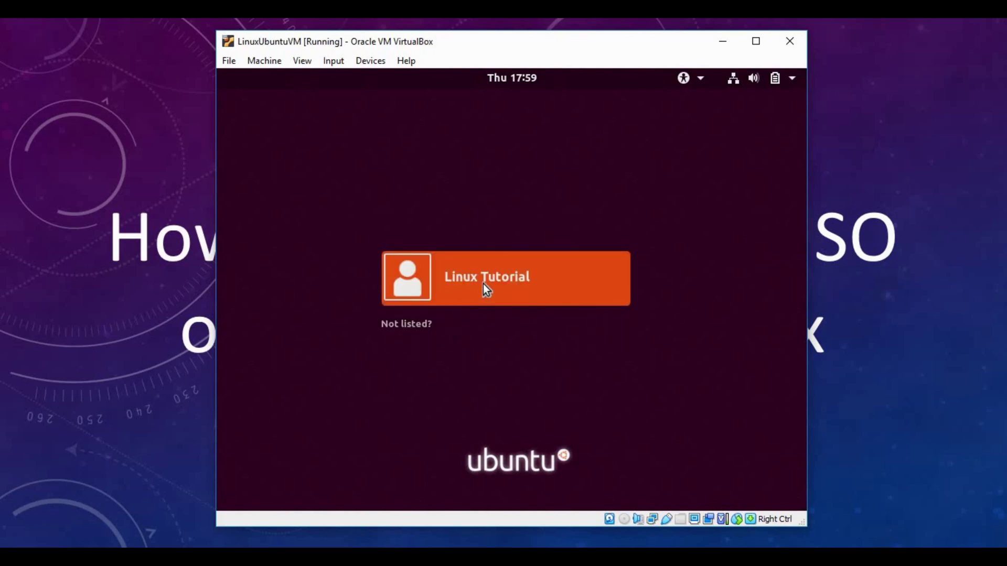
click(483, 284)
text(••••)
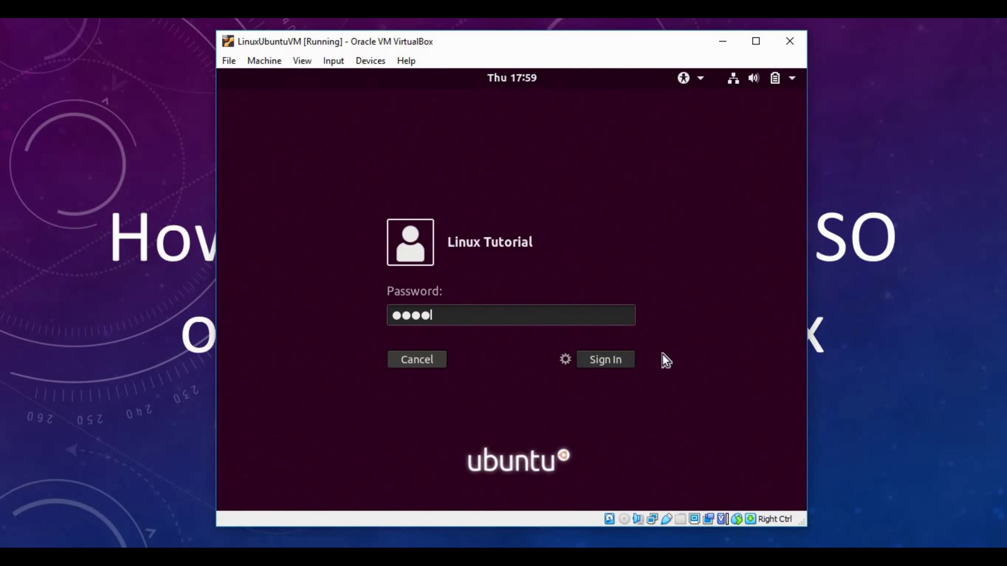
click(612, 367)
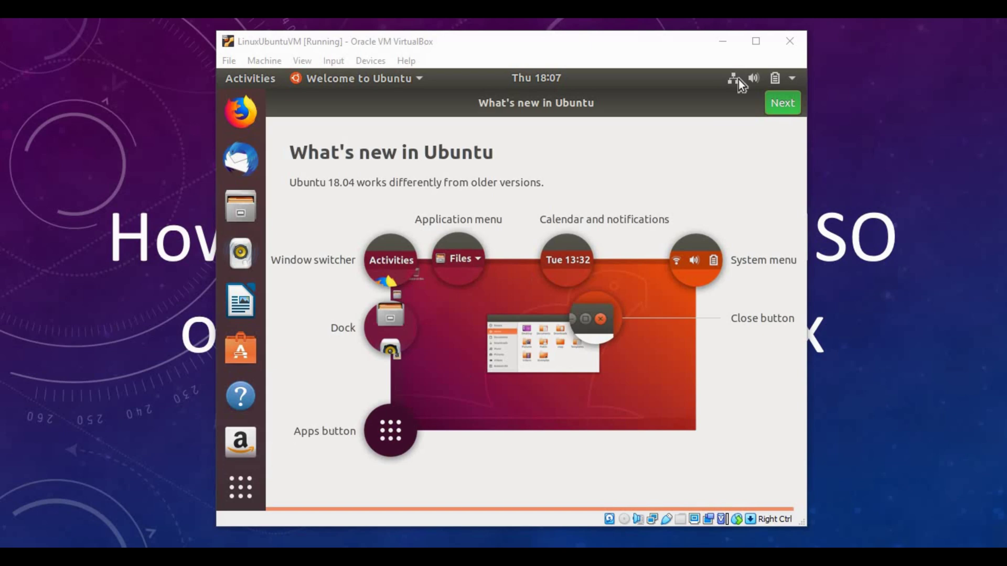
- Advance the welcome tour to the Livepatch page, then switch to VirtualBox Manager
click(779, 108)
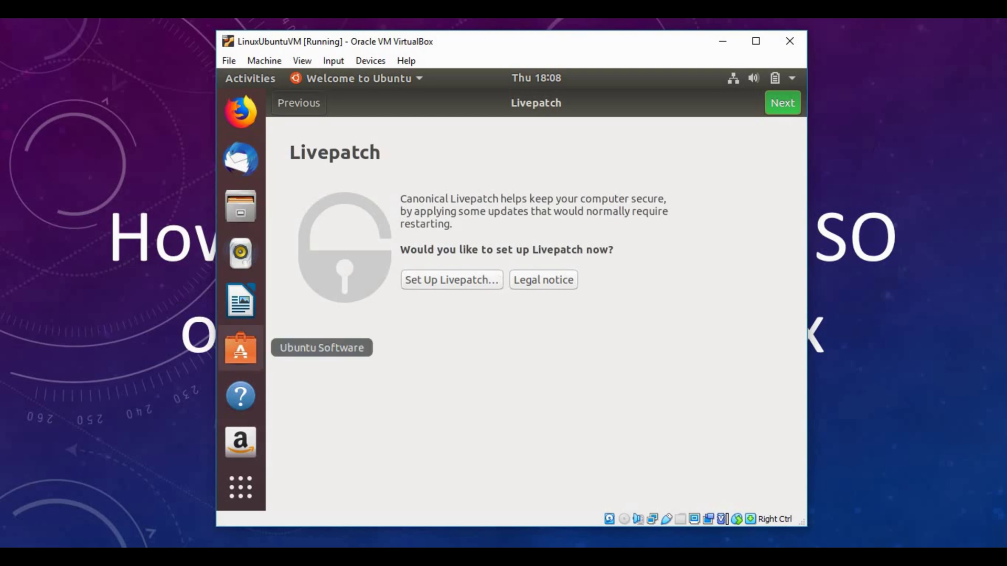
key(alt+Tab)
key(alt+Tab)
key(alt+Tab)
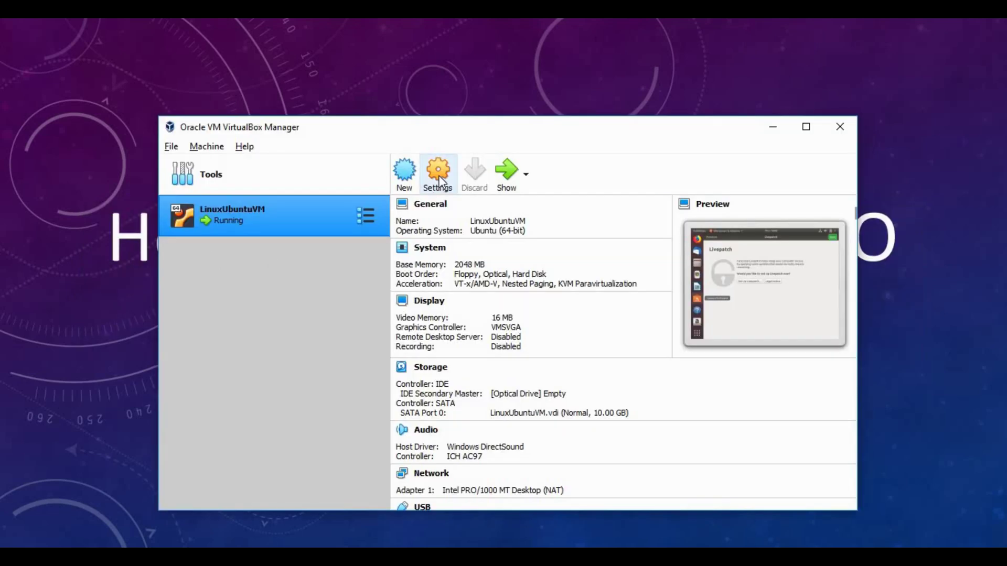
- Set LinuxUbuntuVM's Adapter 1 to Bridged Adapter, save, and return to the VM window
click(438, 178)
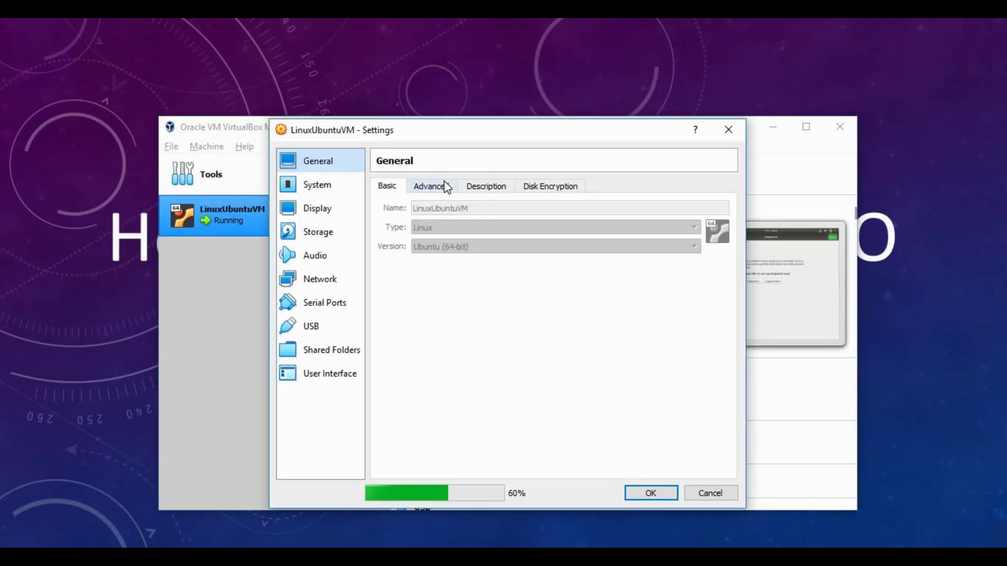
click(322, 281)
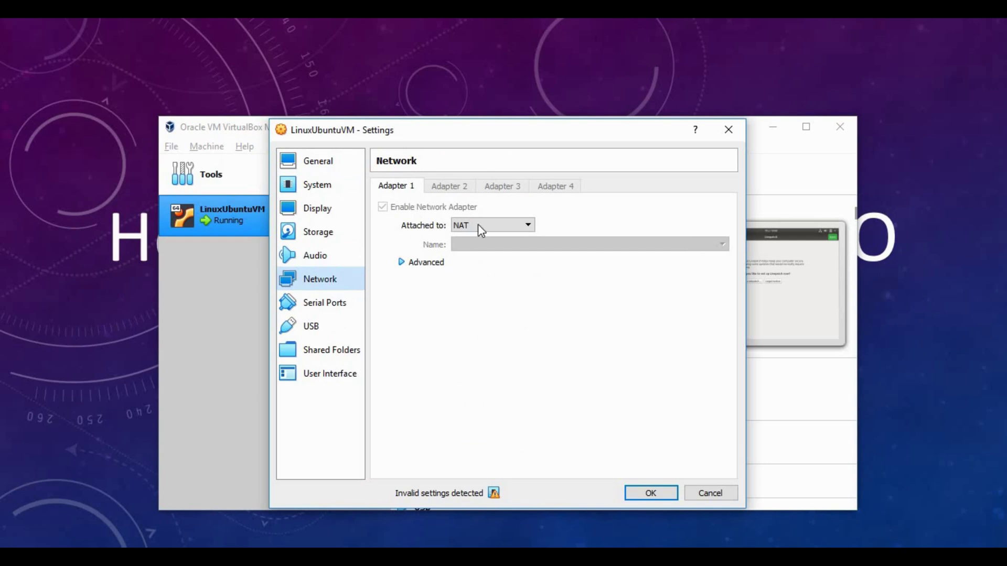
click(506, 226)
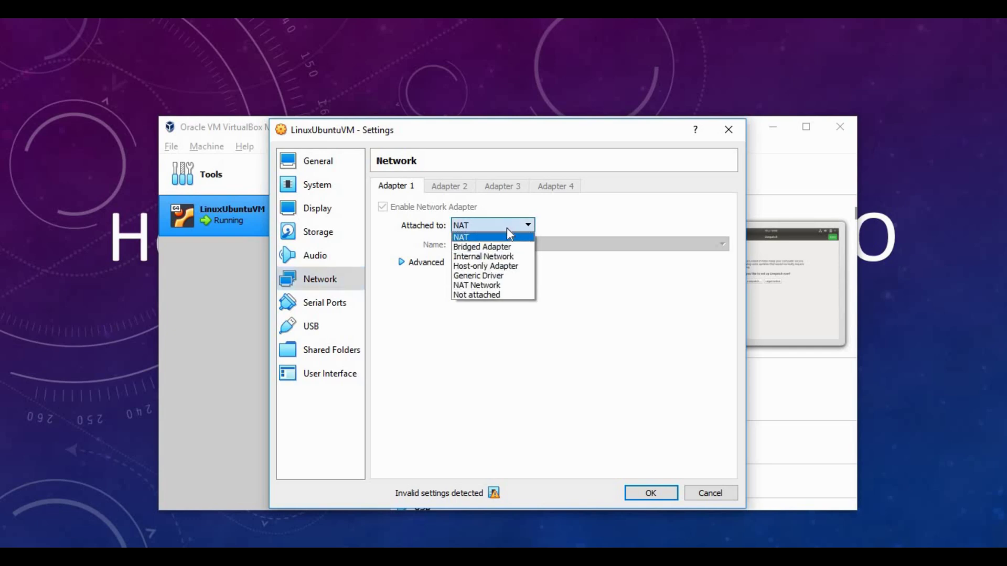
click(502, 249)
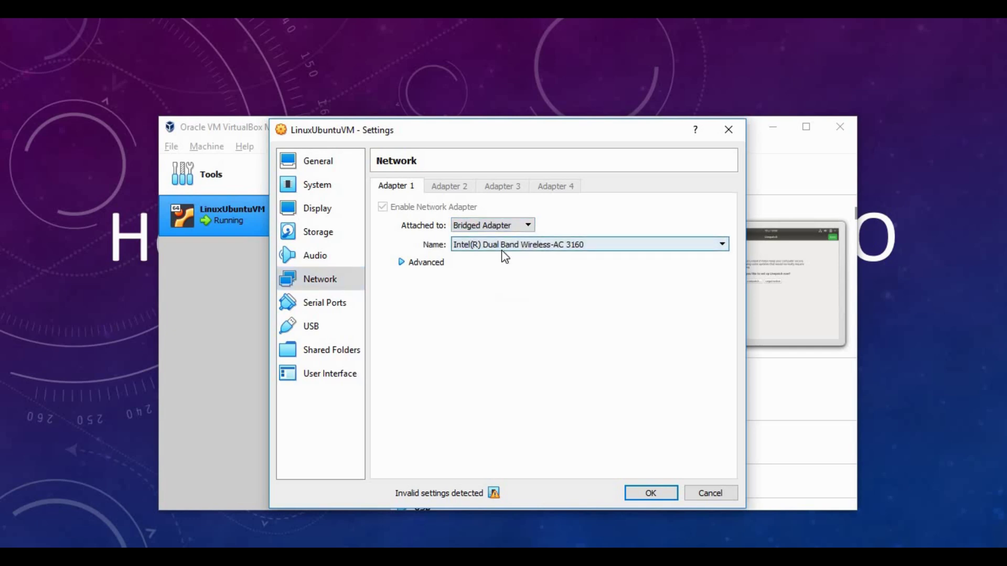
click(651, 494)
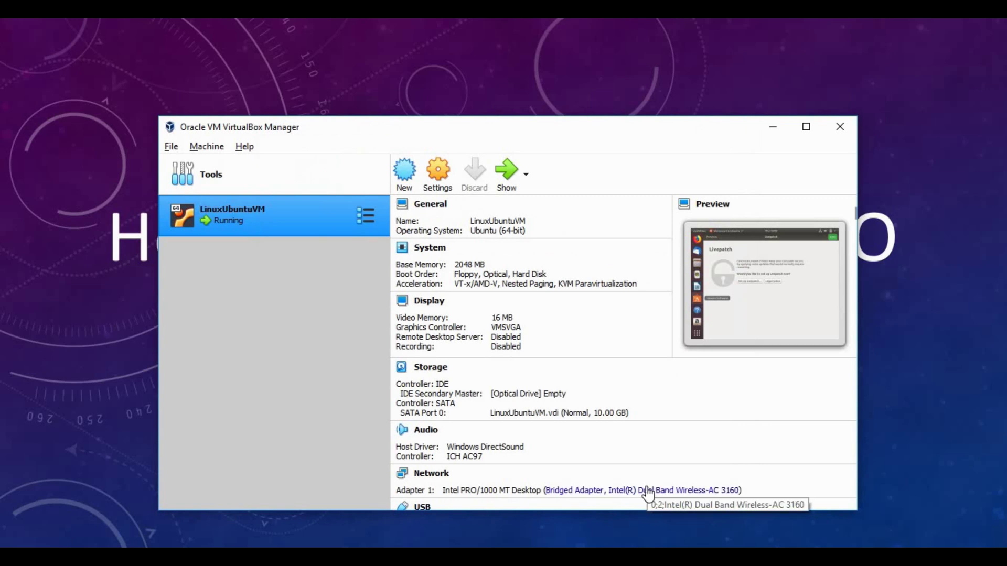
key(alt+Tab)
key(alt+Tab)
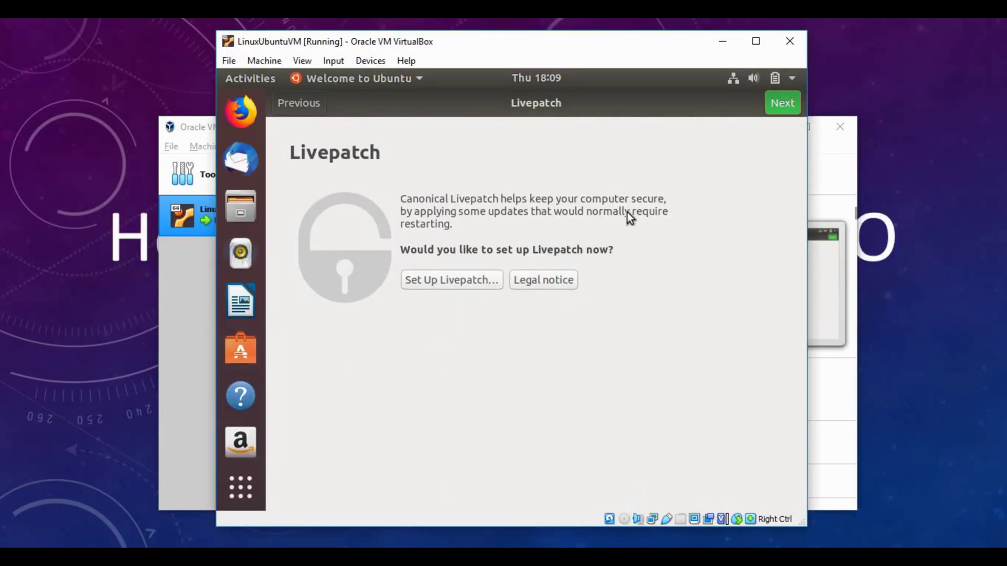
- Skip past the Livepatch page and close the welcome tour with Done
click(778, 107)
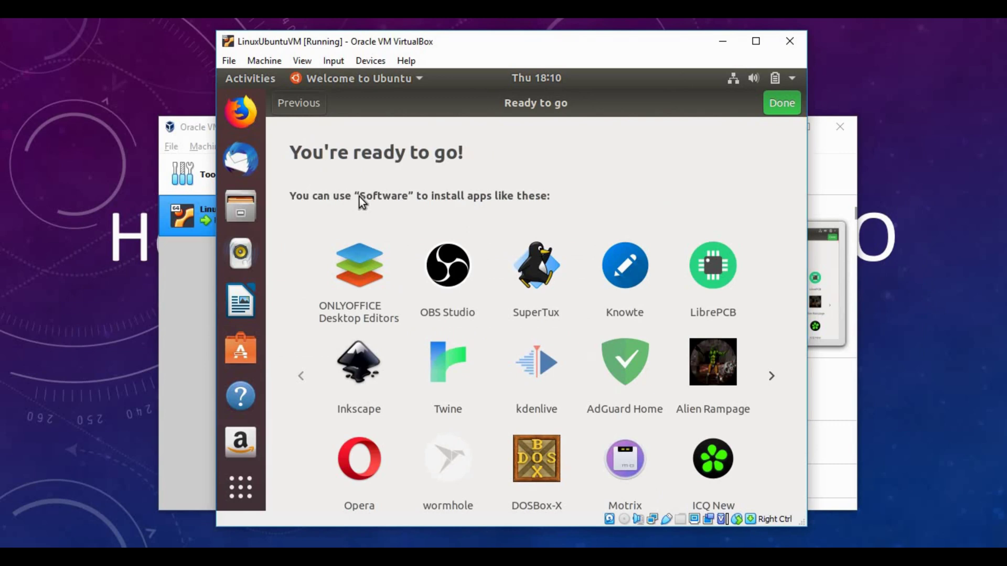
click(779, 104)
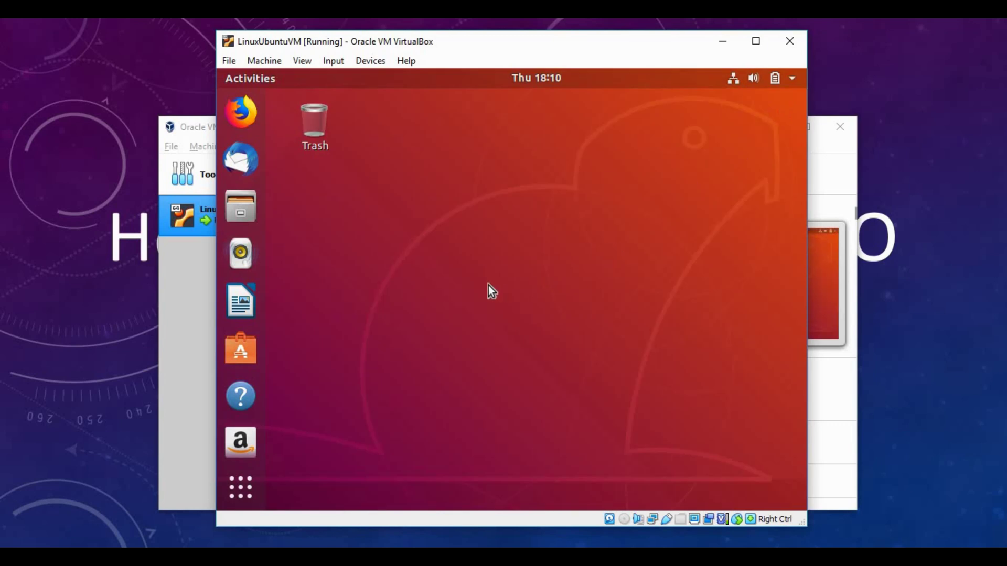